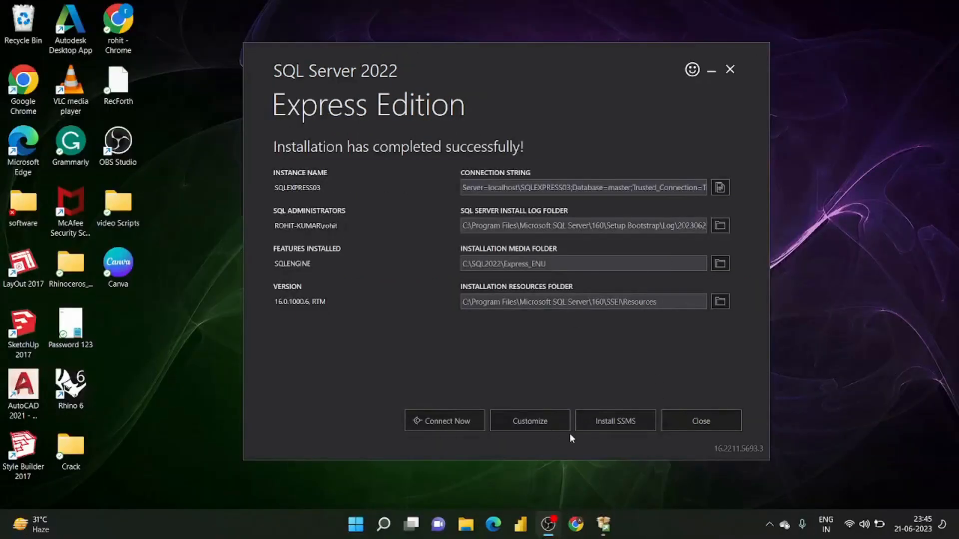
Browse to C:\Program Files\Microsoft SQL Server\160\Setup Bootstrap to locate the install log path listed in the SQL Server installer summary.
click(603, 525)
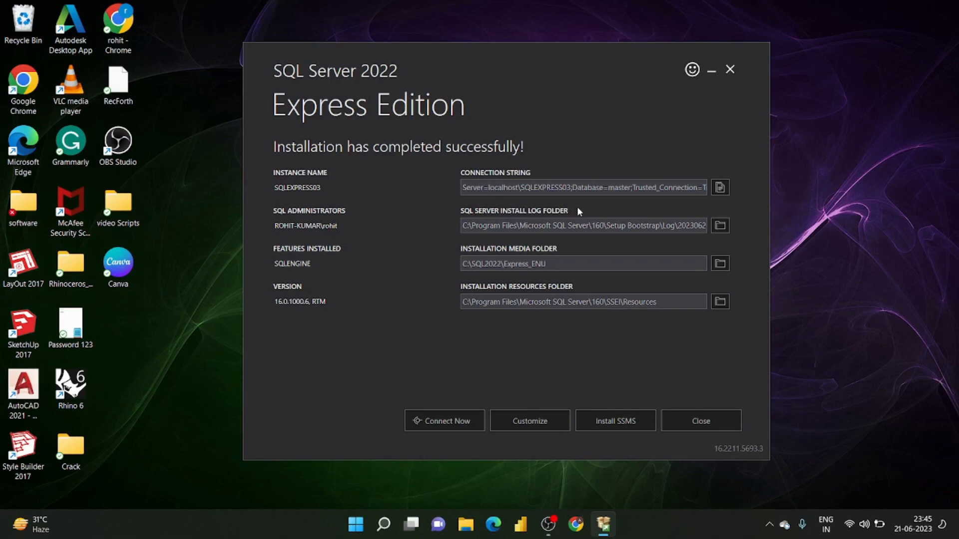
click(469, 533)
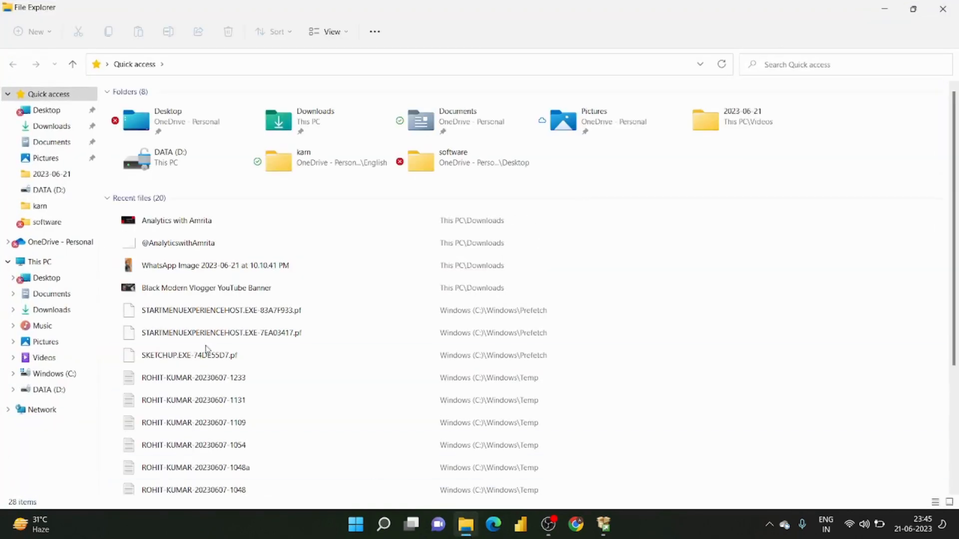
click(47, 374)
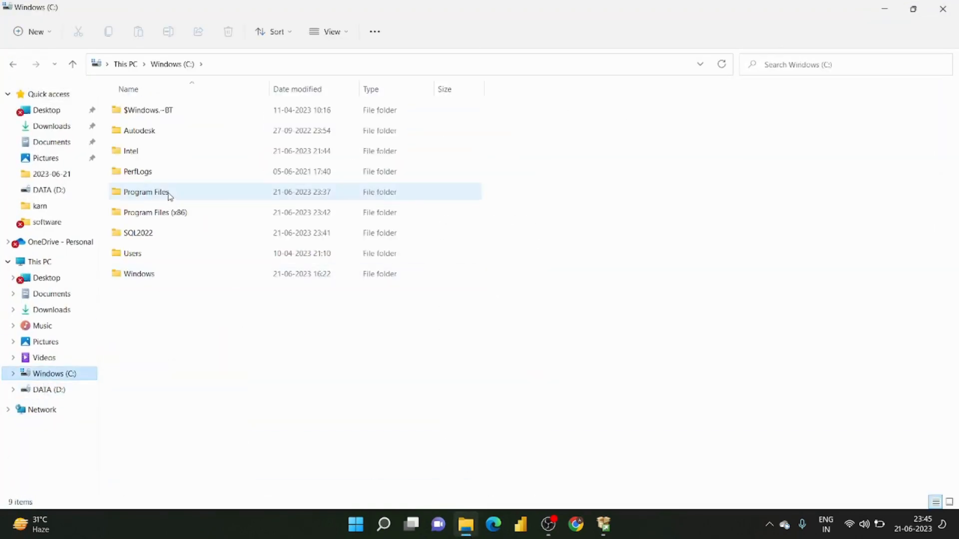
key(alt+Tab)
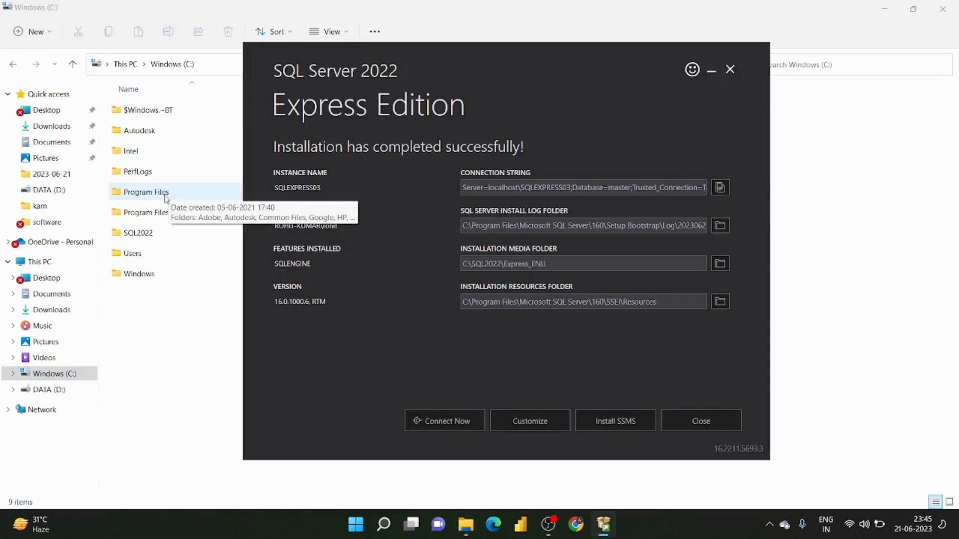
double_click(153, 197)
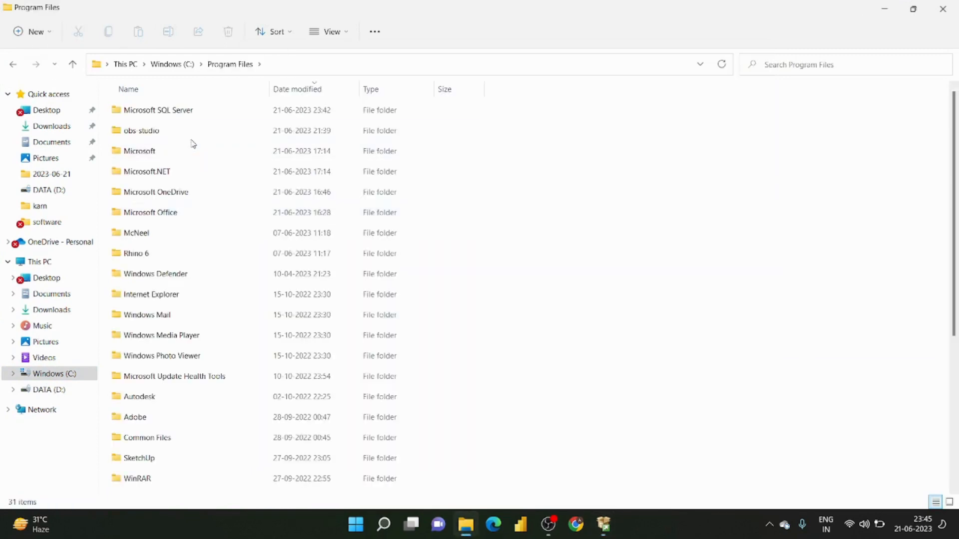
double_click(195, 110)
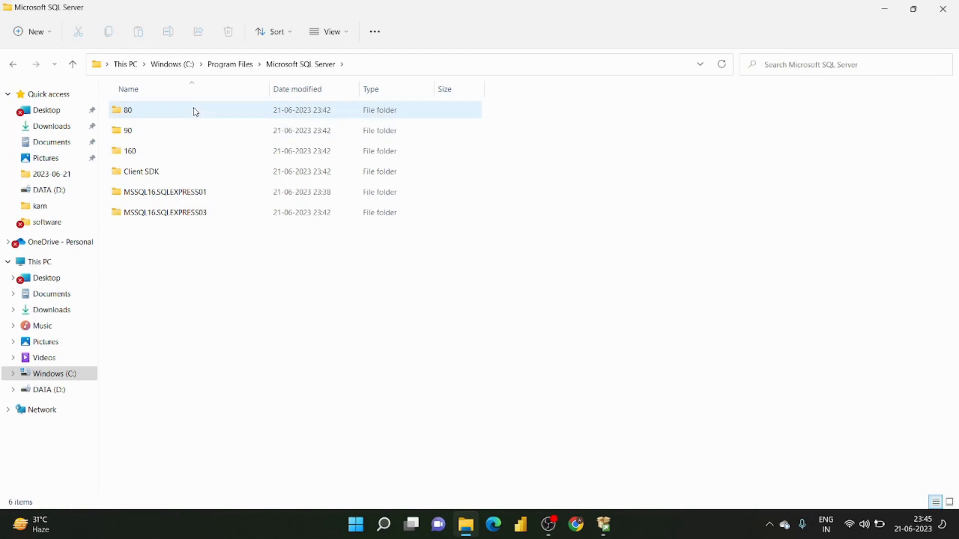
double_click(172, 152)
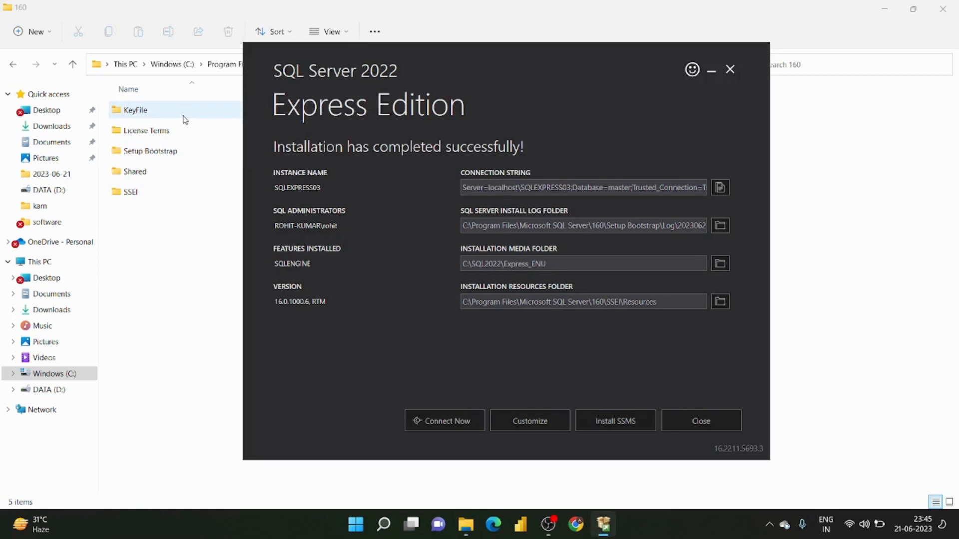
click(185, 120)
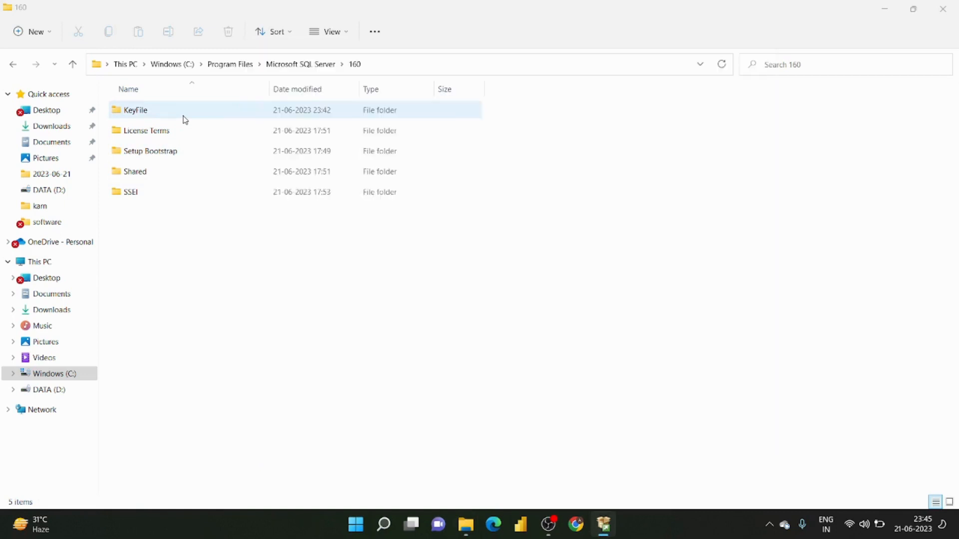
double_click(150, 151)
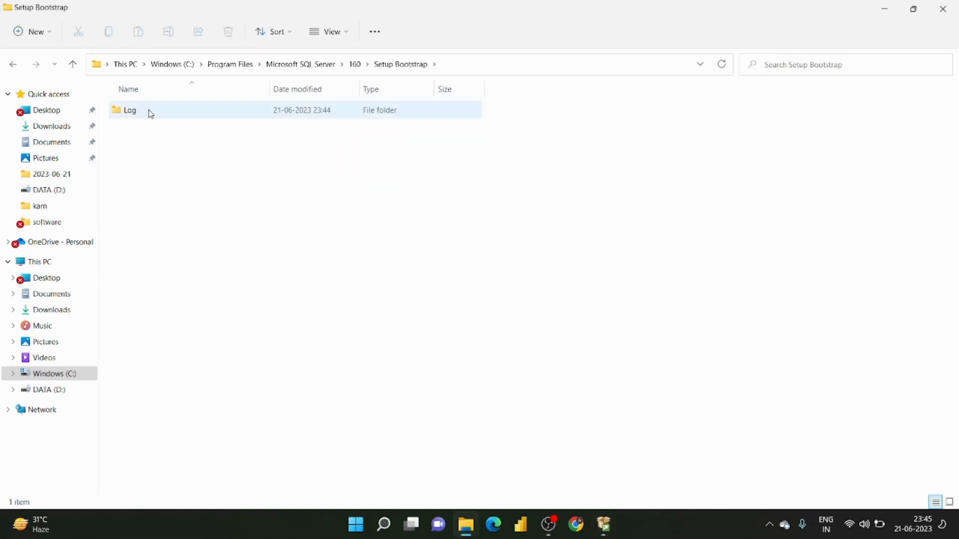
Inspect the installation resources folder and the install log folder through the SQL Server installer summary, closing each folder window.
key(alt+Tab)
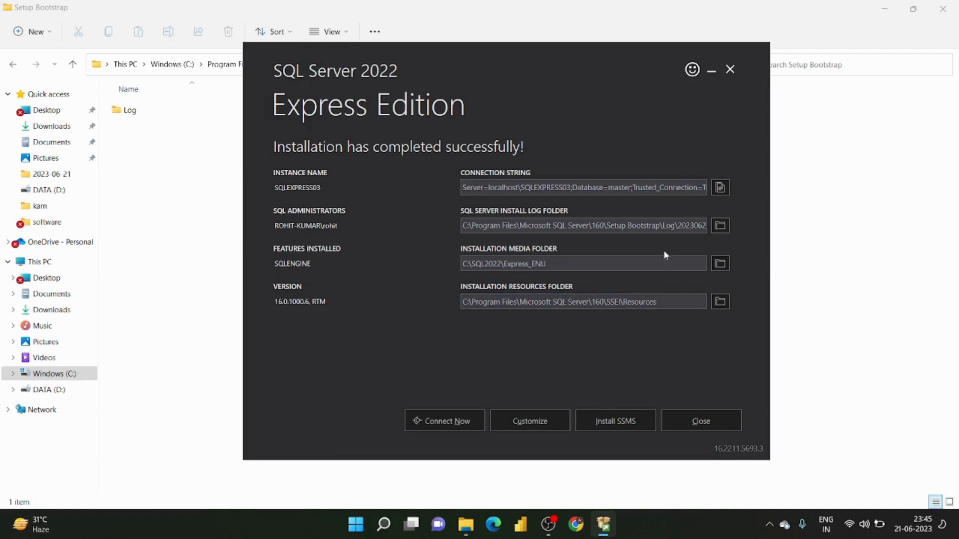
click(722, 301)
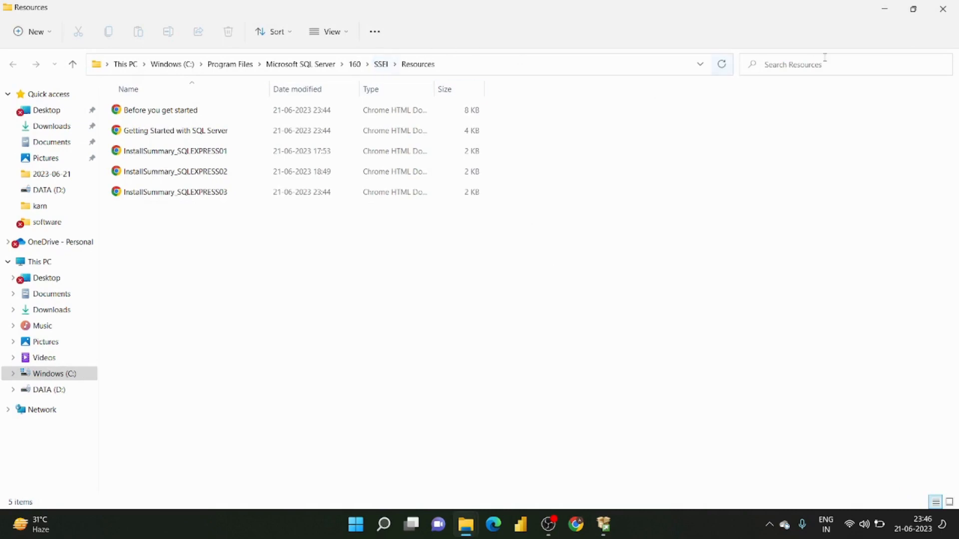
click(955, 7)
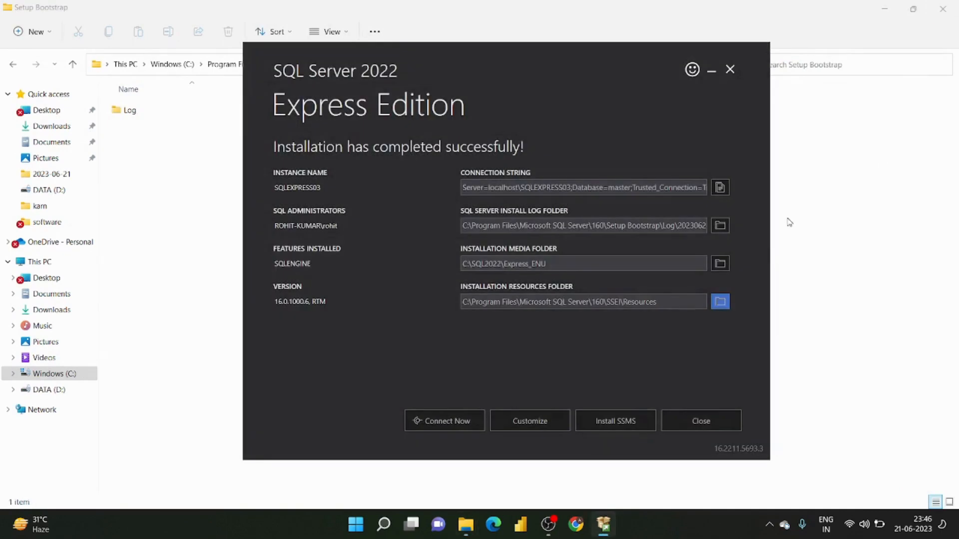
click(722, 229)
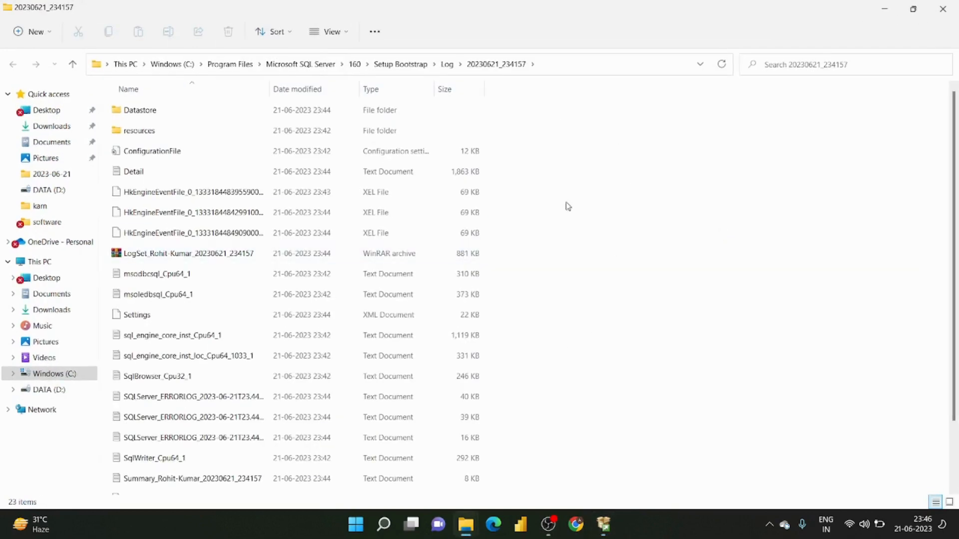
click(944, 8)
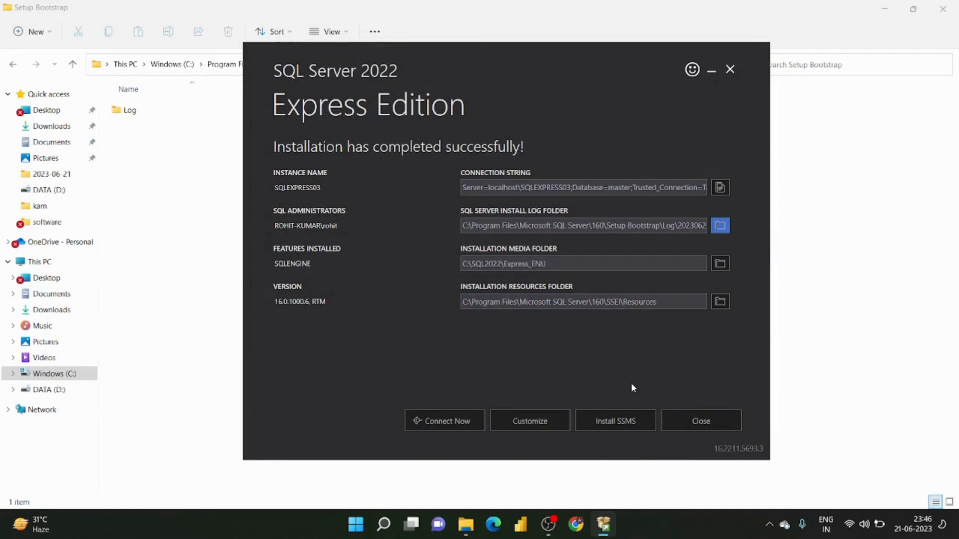
Open the SSMS download page through the SQL Server installer and download SQL Server Management Studio (SSMS) 19.1.
click(624, 423)
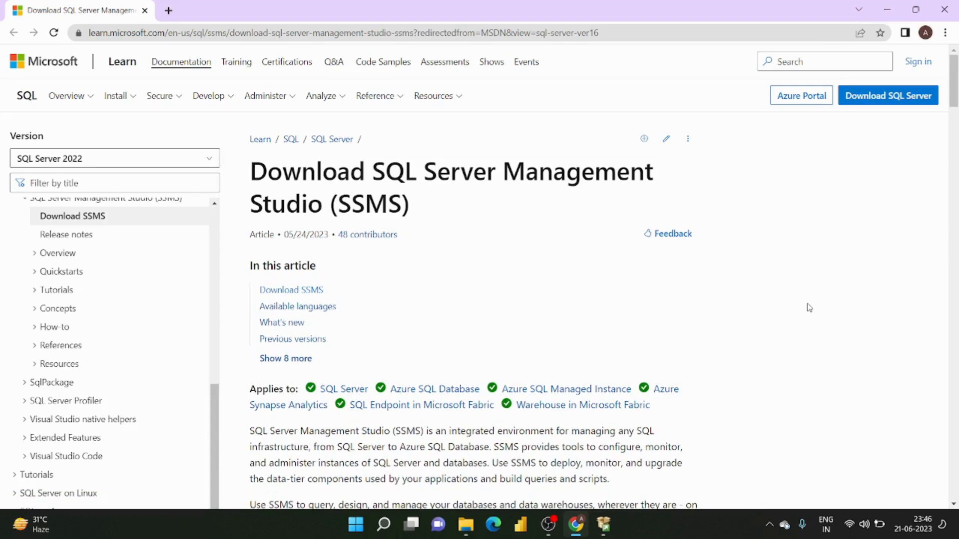
scroll(809, 308, down, 5)
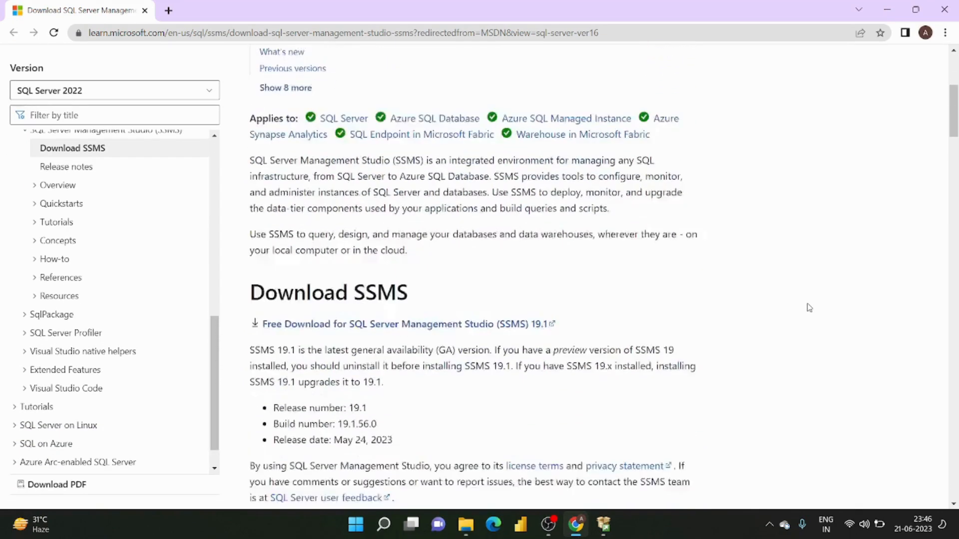
scroll(809, 307, down, 3)
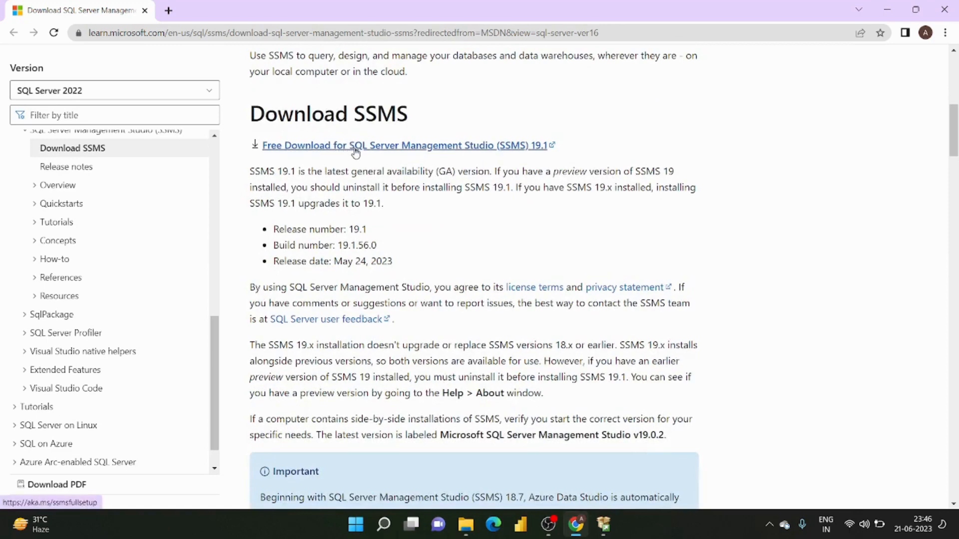
click(294, 150)
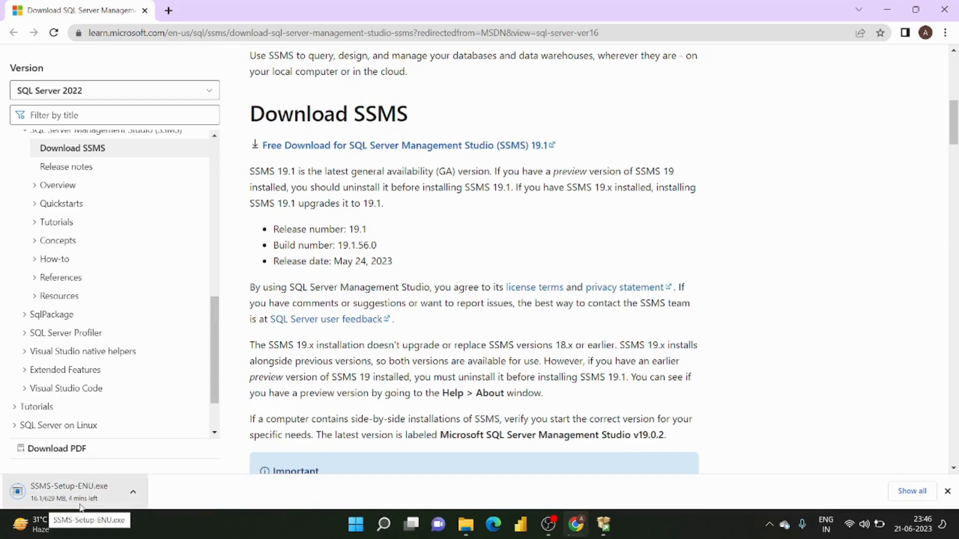
Launch the downloaded SSMS-Setup-ENU.exe from the browser.
mouse_move(551, 529)
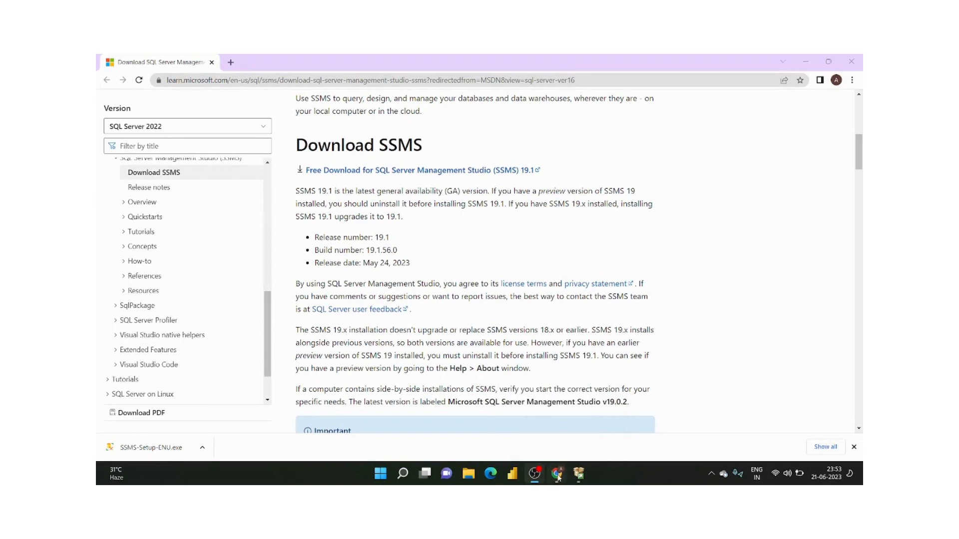
click(558, 476)
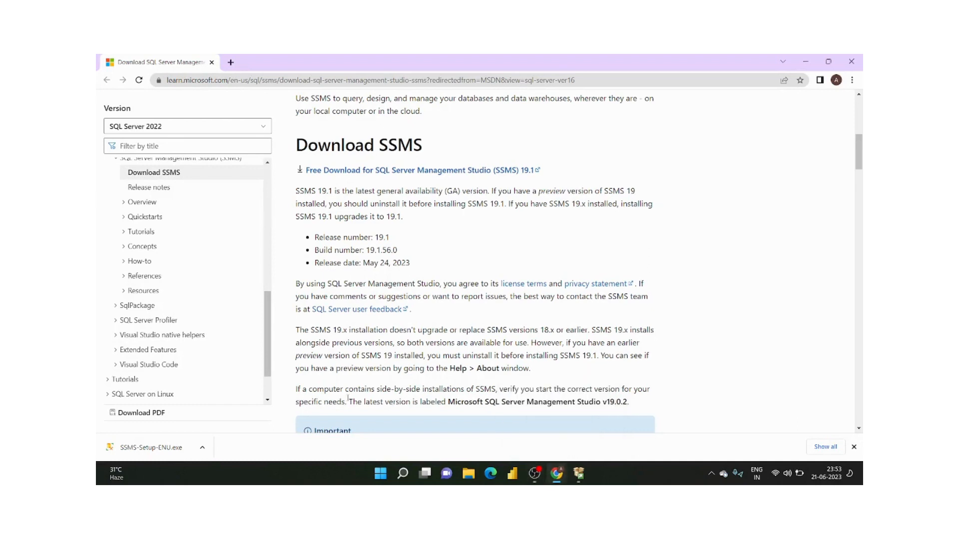
click(151, 456)
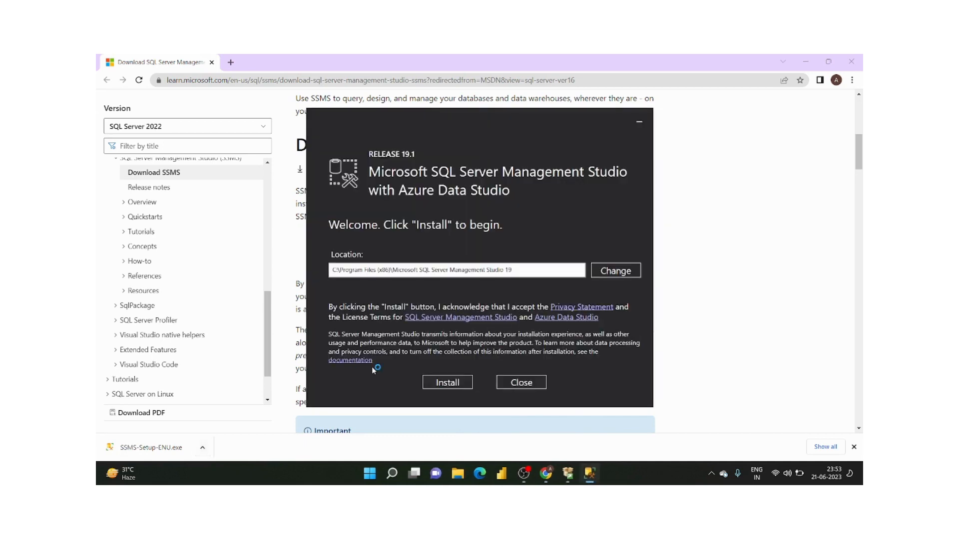
double_click(544, 268)
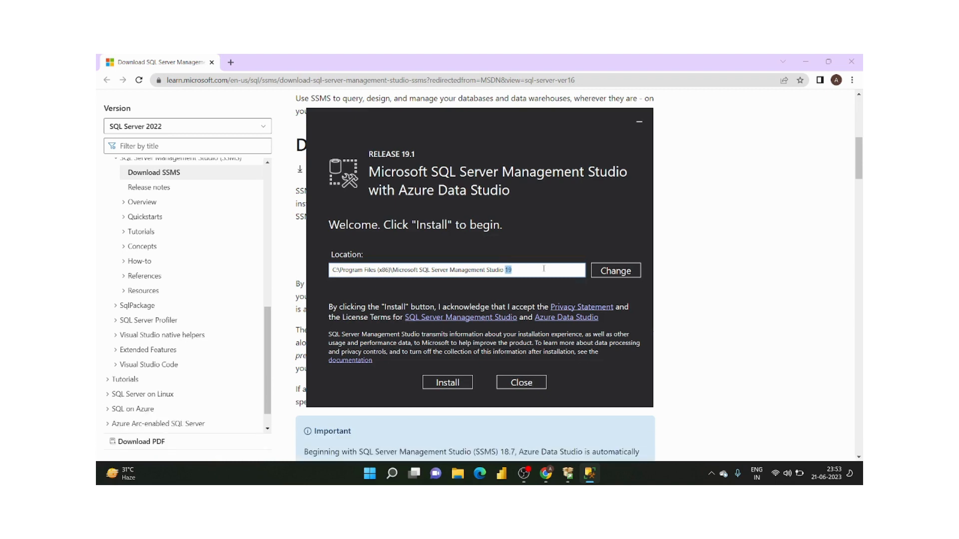
click(612, 273)
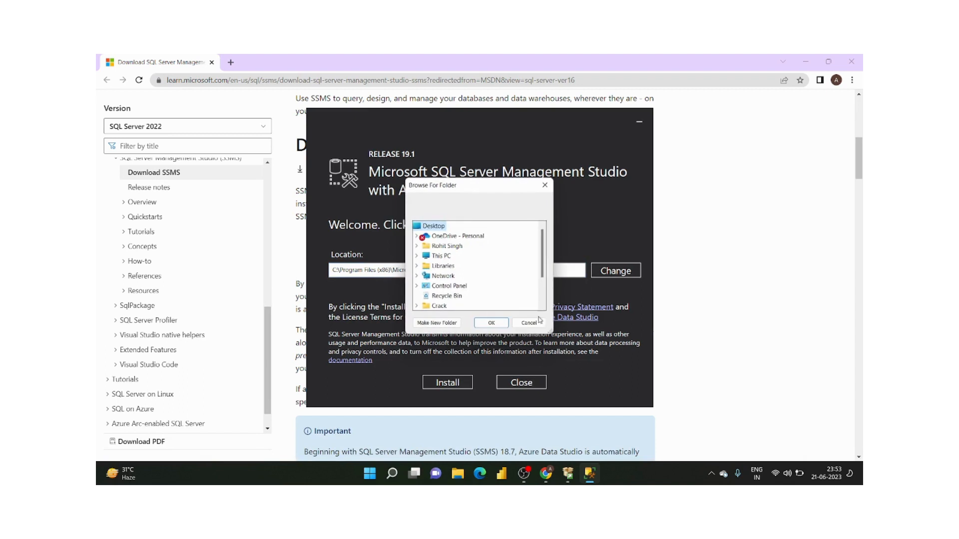
click(529, 323)
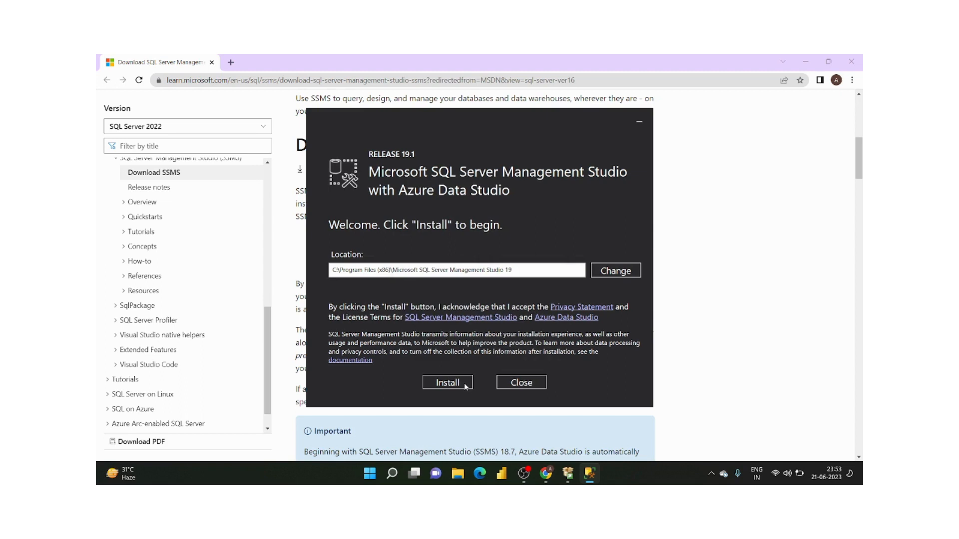
Install SQL Server Management Studio 19.1 in the default location, then close its setup window and the browser.
click(463, 383)
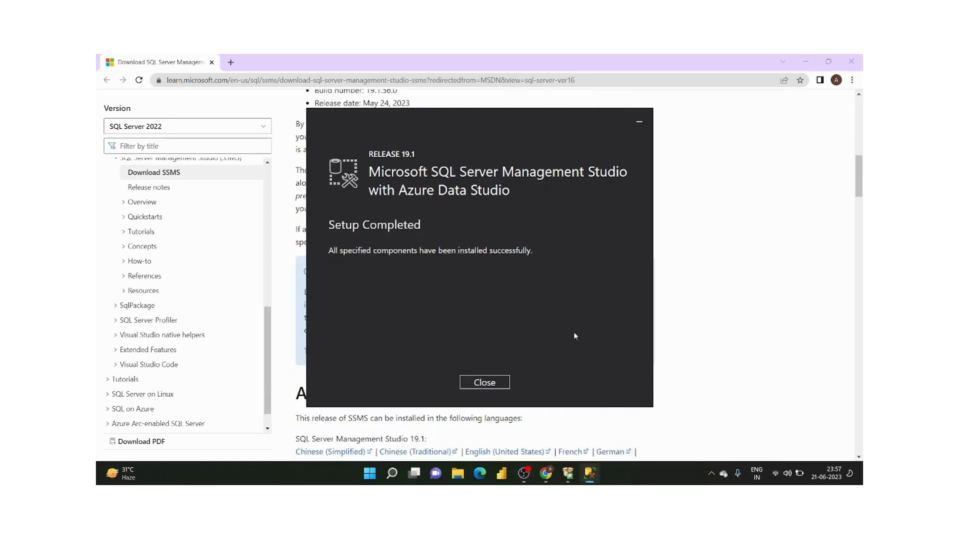
click(494, 383)
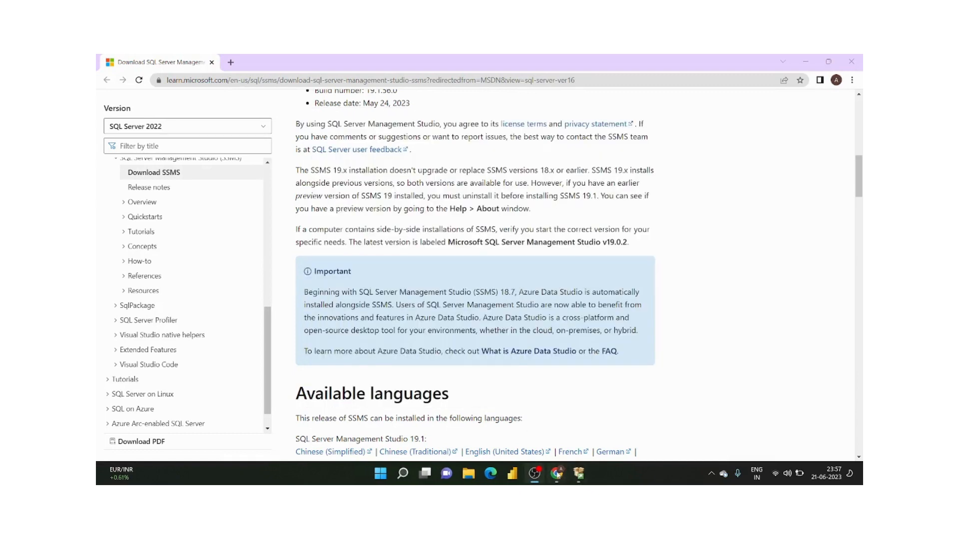
click(856, 60)
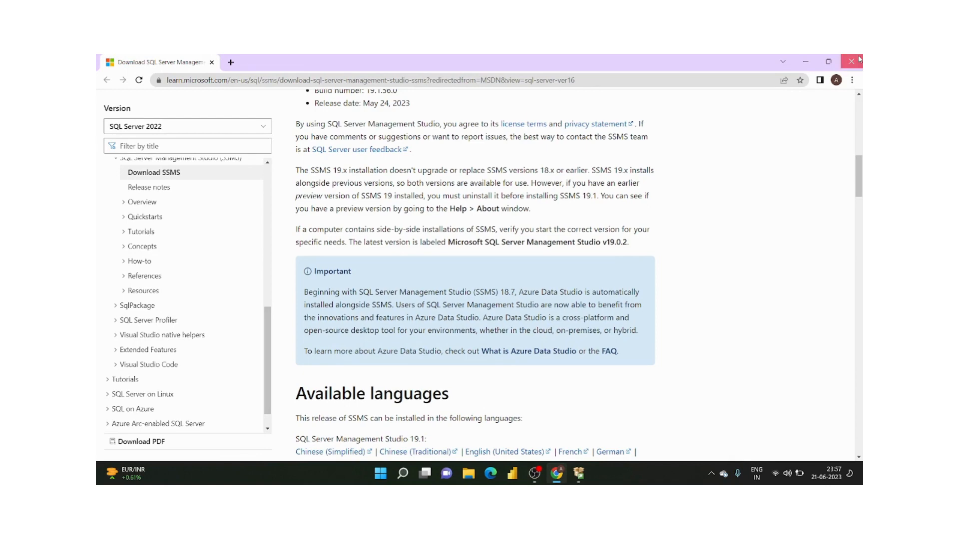
Search Windows for "sql" and launch SQL Server Management Studio Management Studio 19.
click(403, 475)
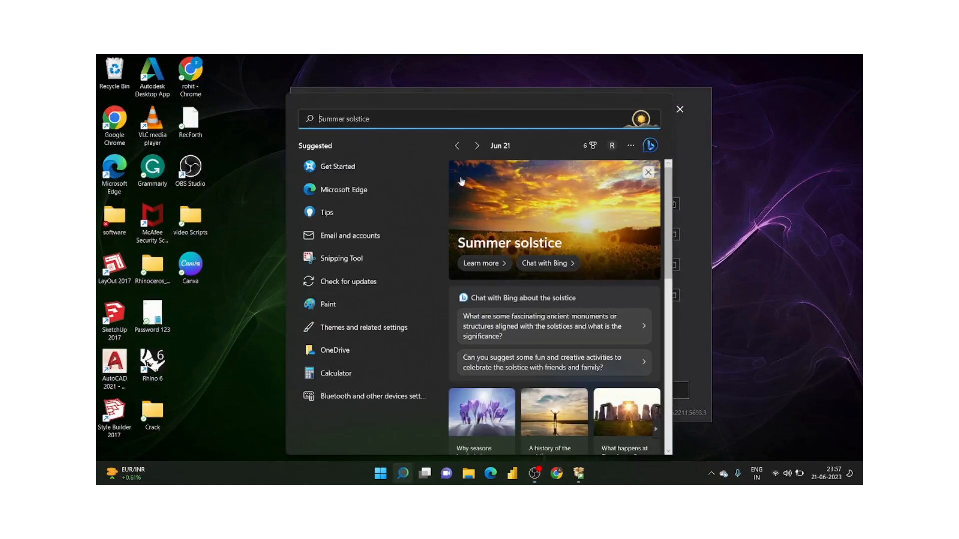
text(sql)
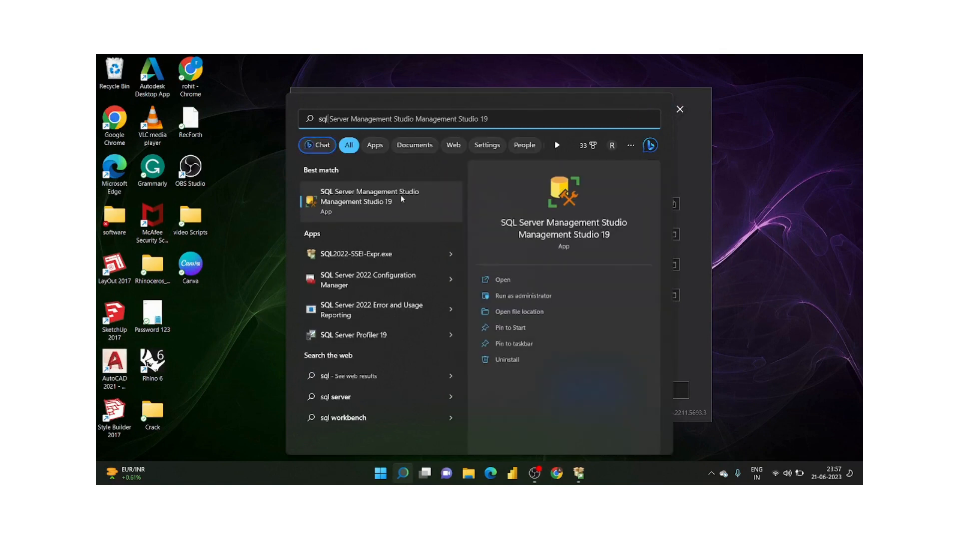
click(402, 199)
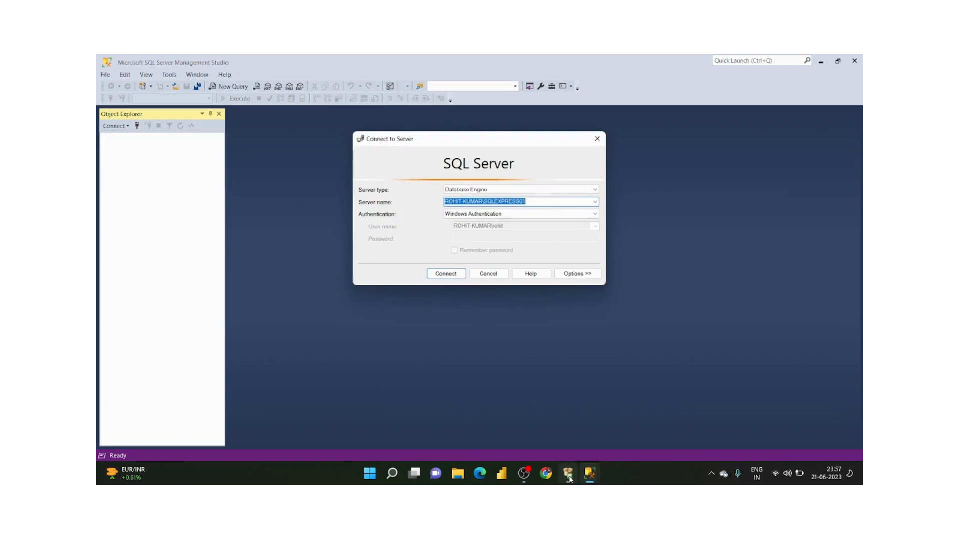
Exit the SQL Server 2022 Express Edition installer and confirm the exit.
click(569, 478)
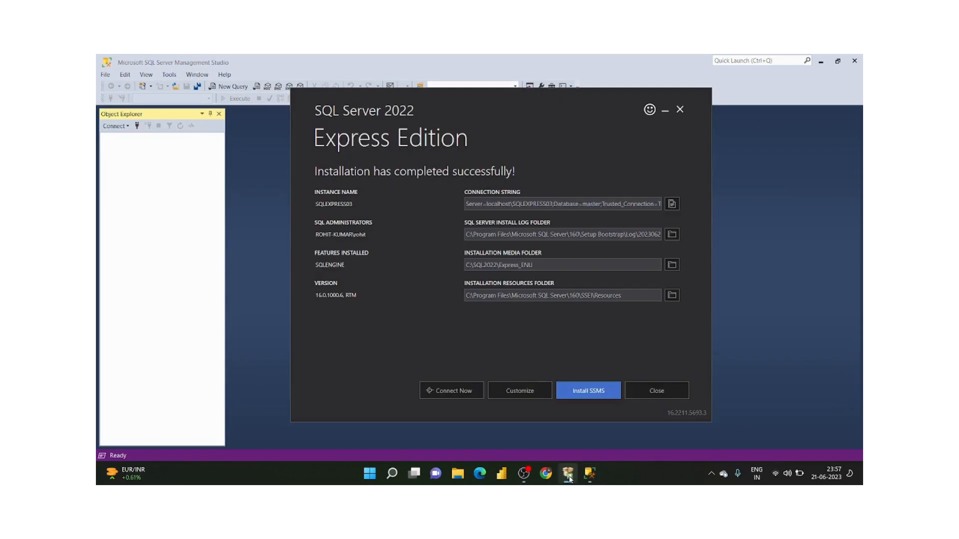
click(657, 393)
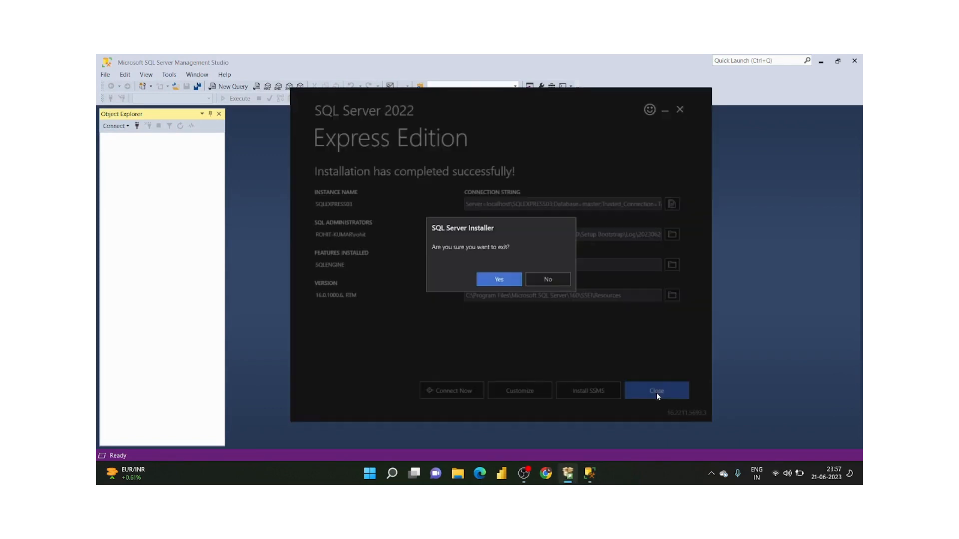
click(500, 280)
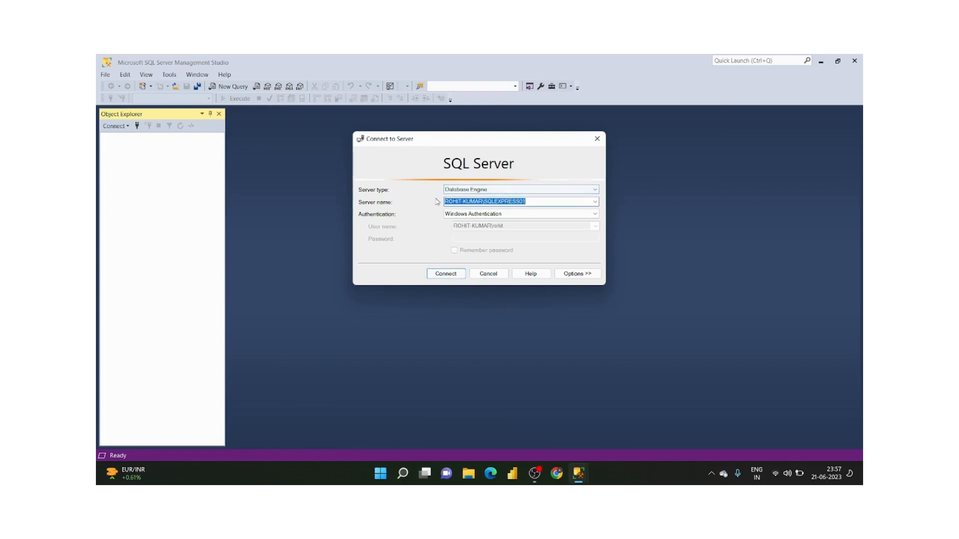
Review the available server types in the Connect to Server dialog, leaving Database Engine selected.
click(515, 190)
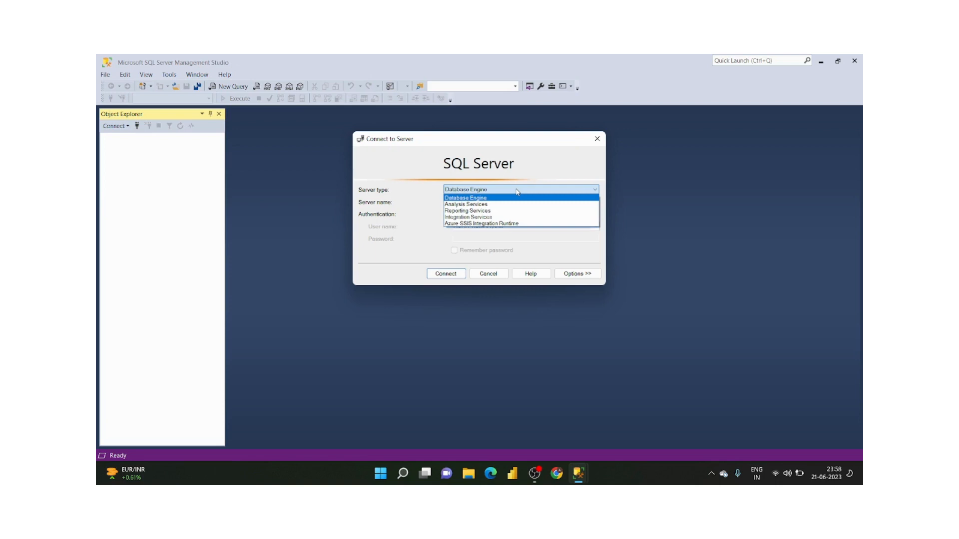
click(517, 191)
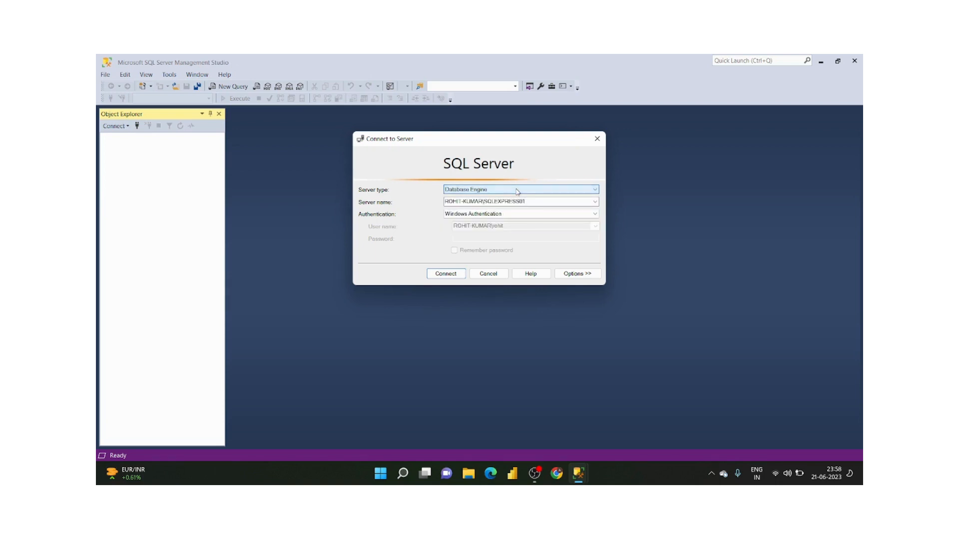
Look at the SQL Server Authentication fields, return to Windows Authentication, and connect to the SQLEXPRESS01 database engine.
click(470, 215)
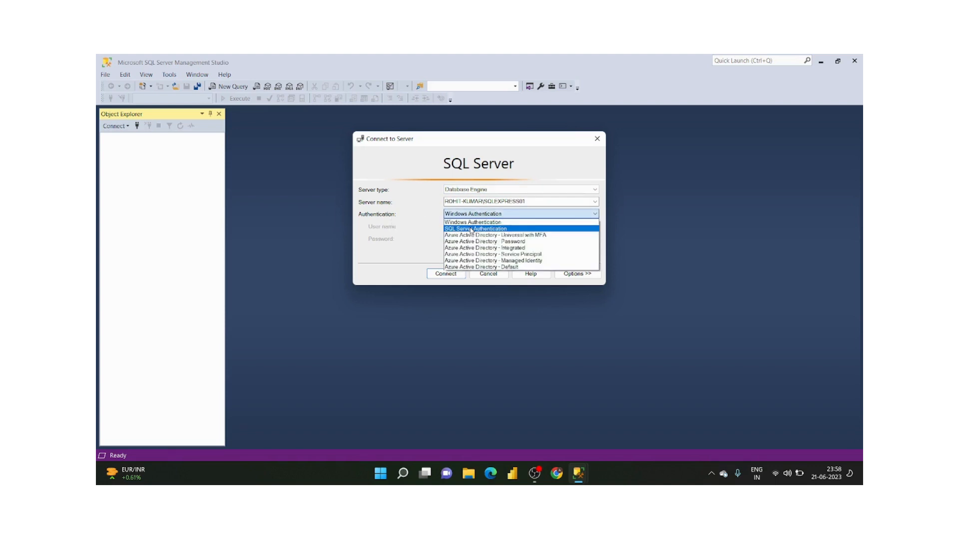
click(472, 229)
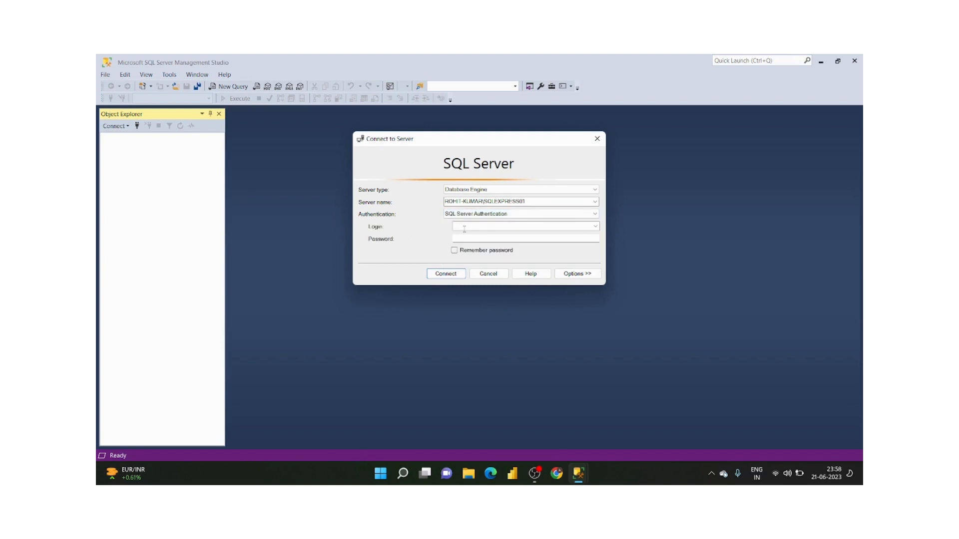
click(487, 215)
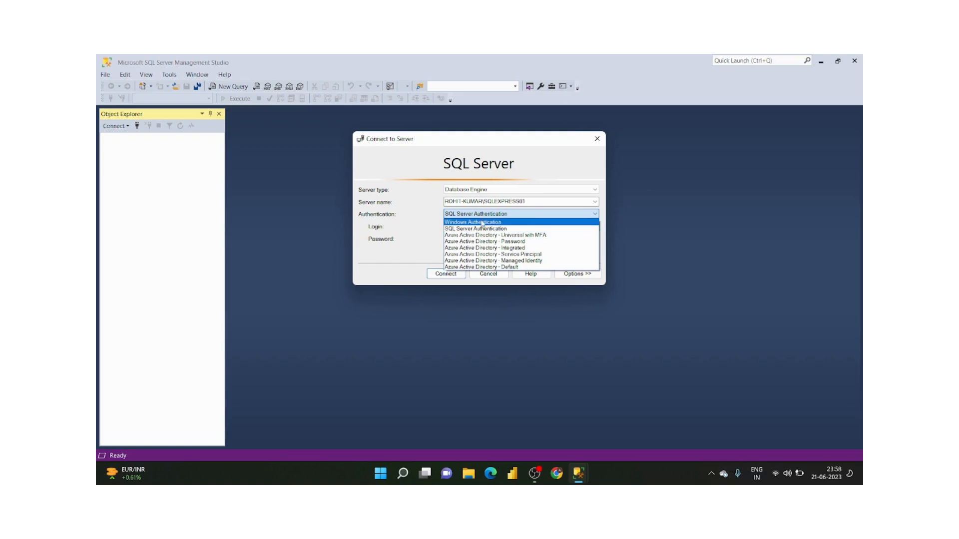
click(482, 223)
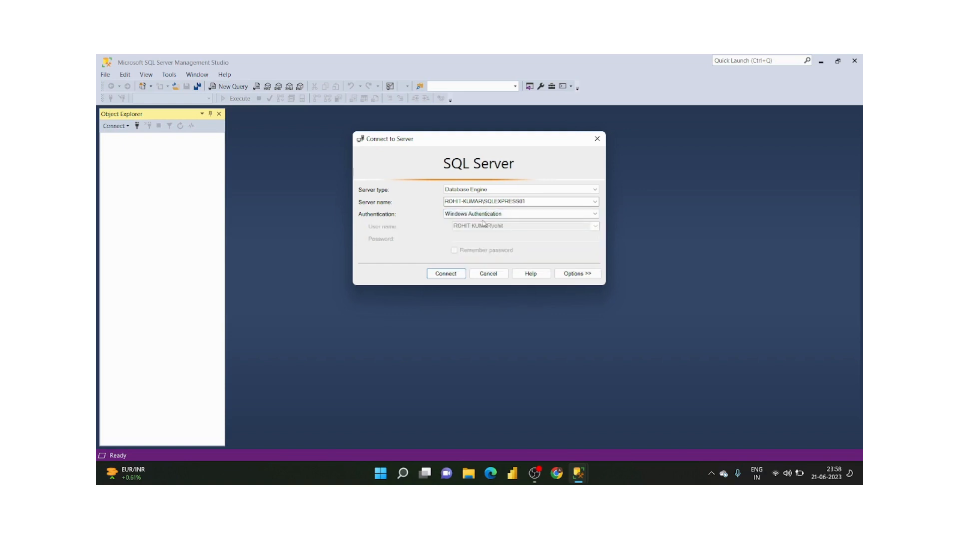
click(439, 276)
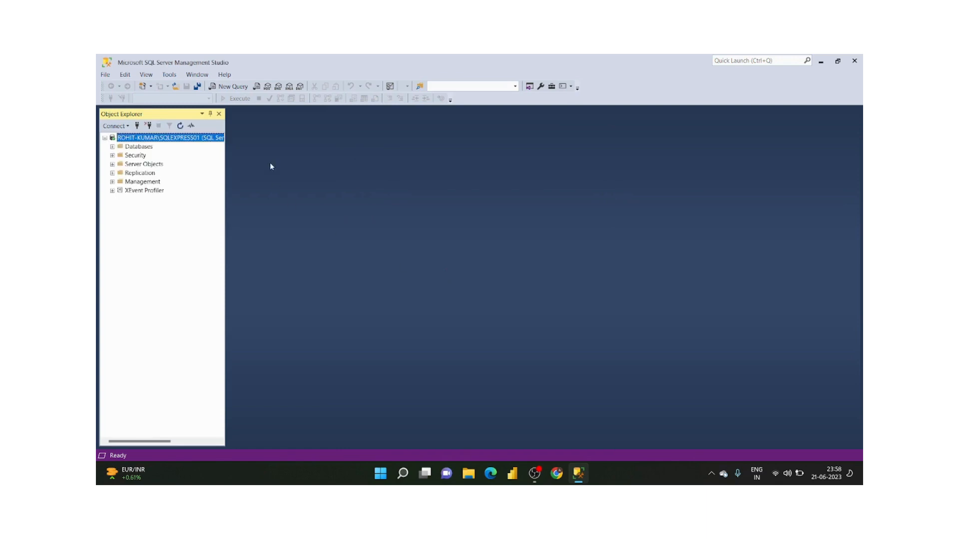
Expand the Databases folder of the connected server and open a new query.
click(129, 126)
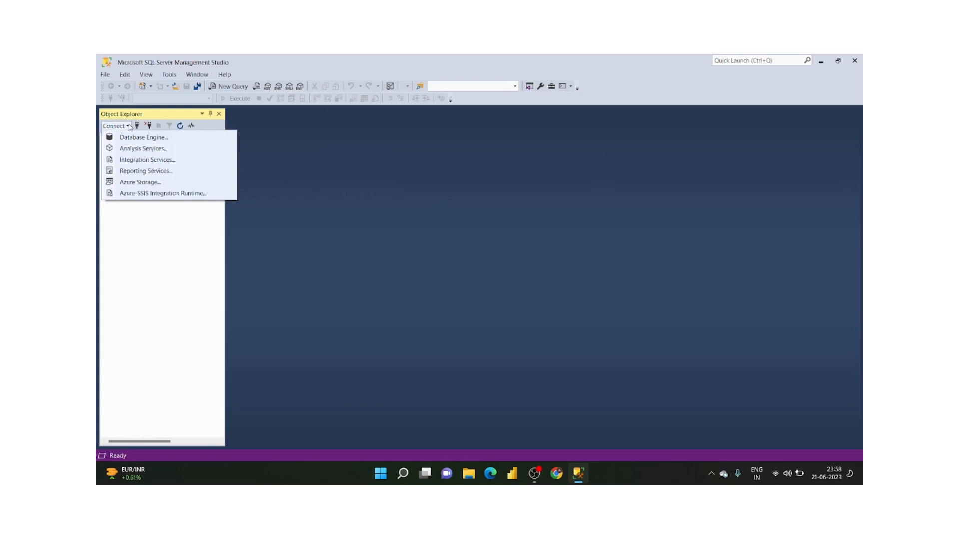
click(153, 241)
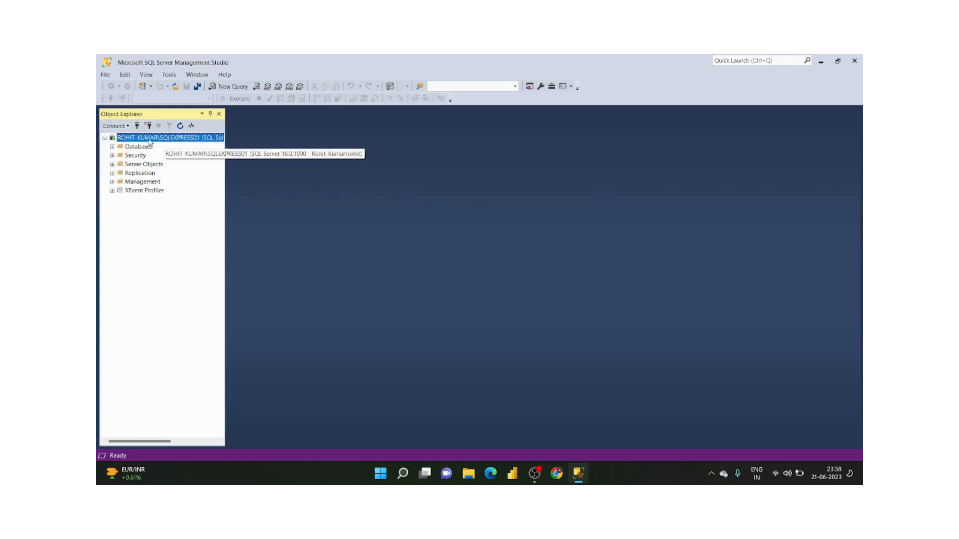
click(112, 147)
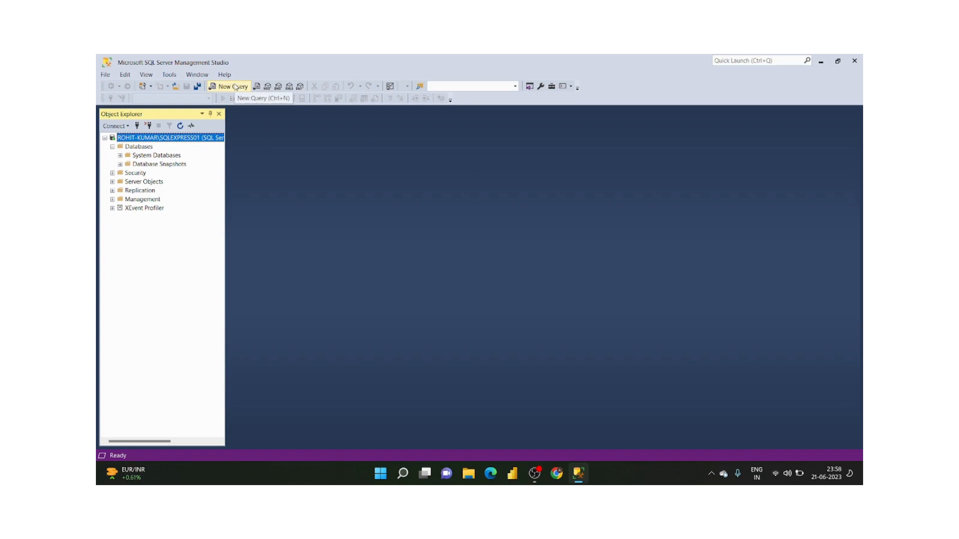
click(235, 87)
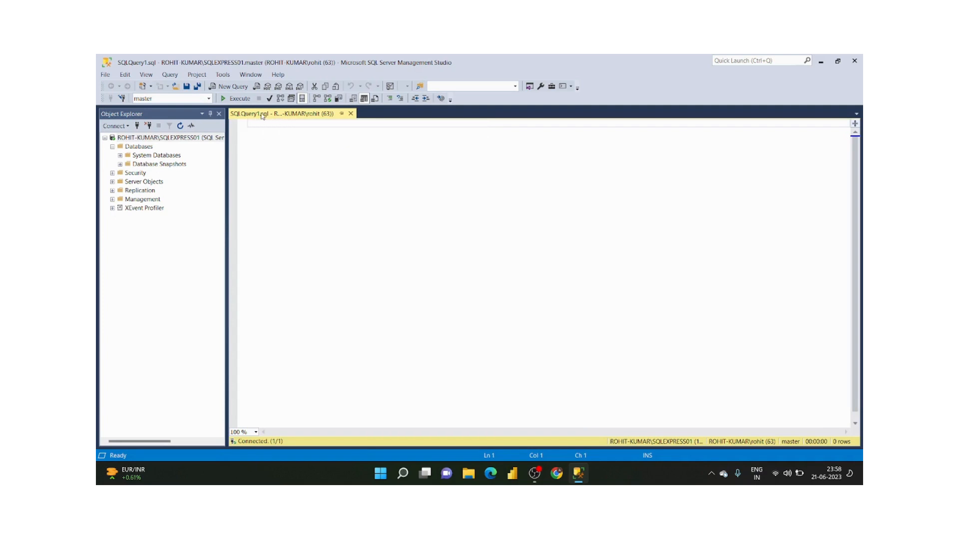
Check which database the query is using and expand the System Databases folder.
click(193, 98)
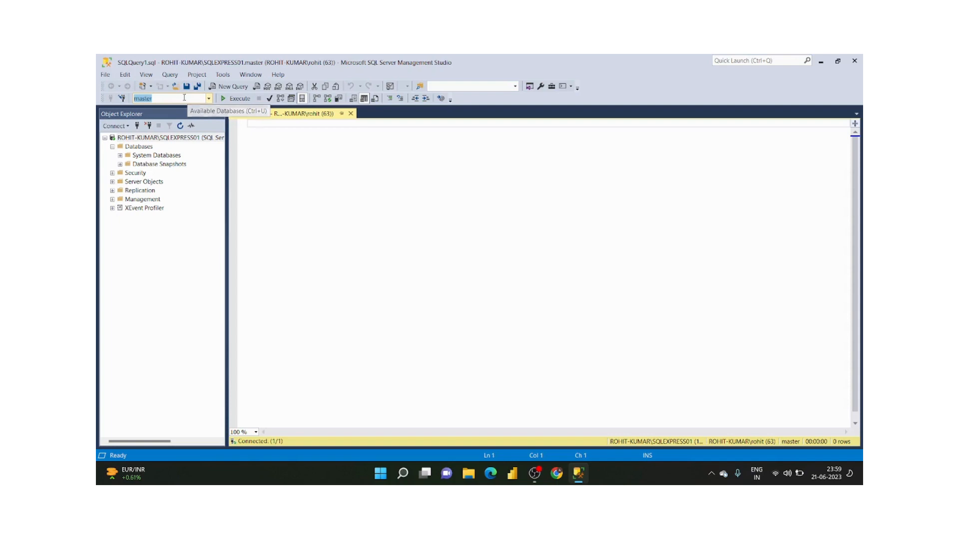
click(265, 127)
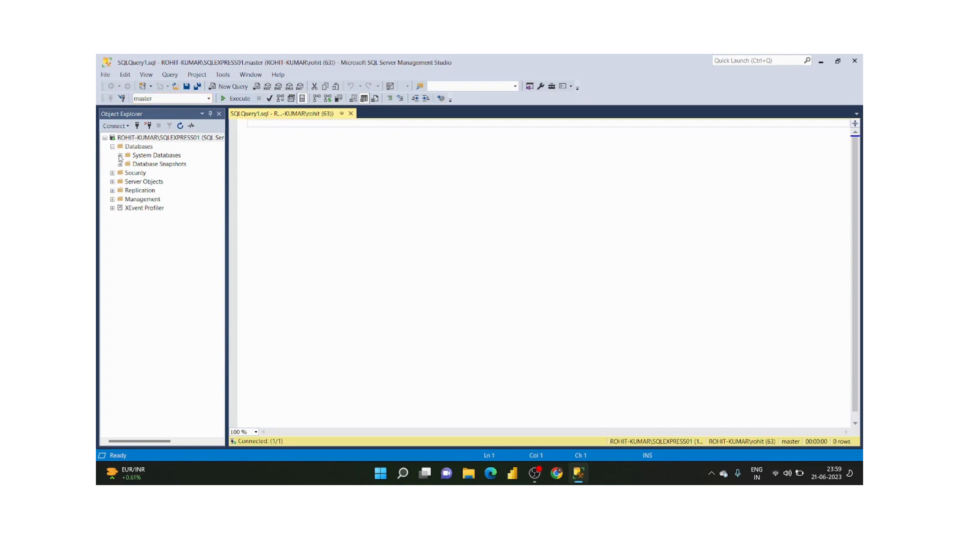
click(120, 156)
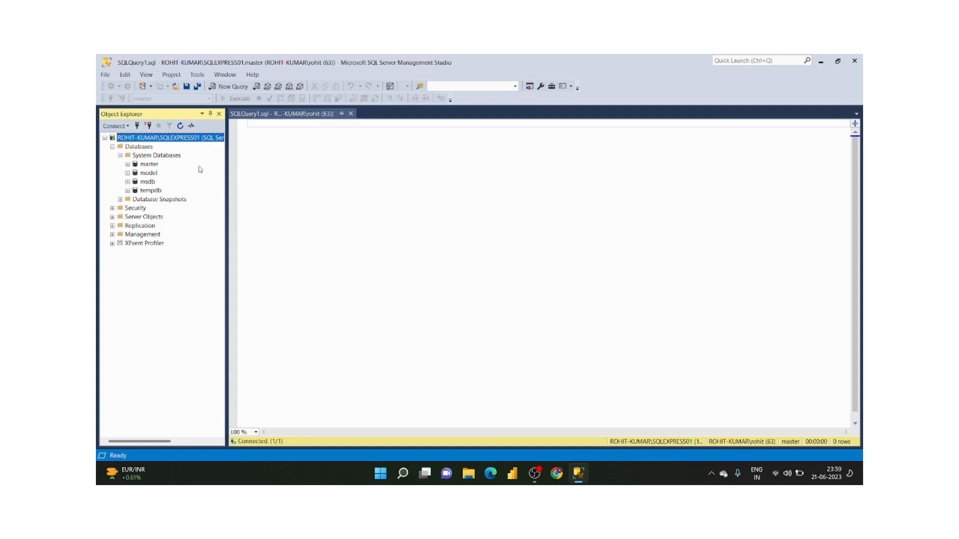
Write the statement "use model;" in the empty query and execute it.
click(267, 123)
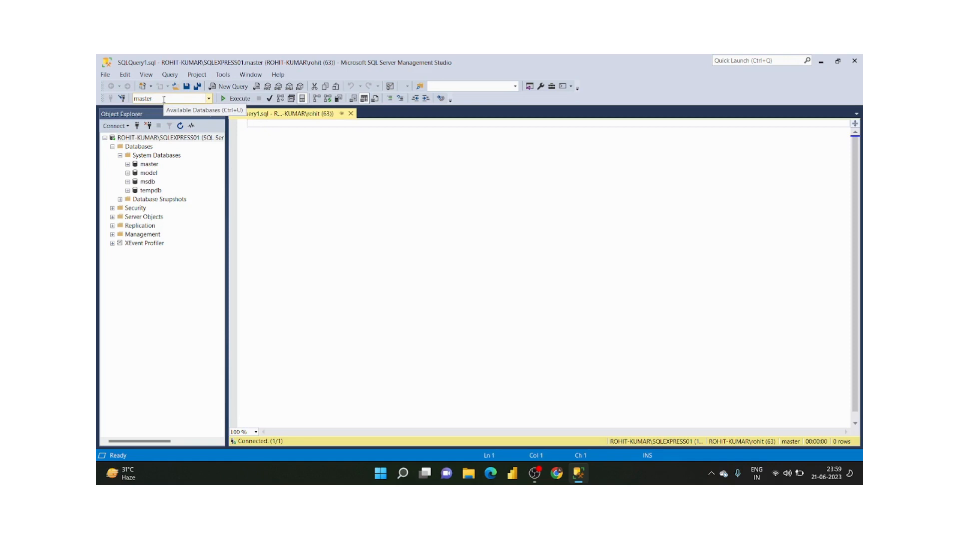
text(use)
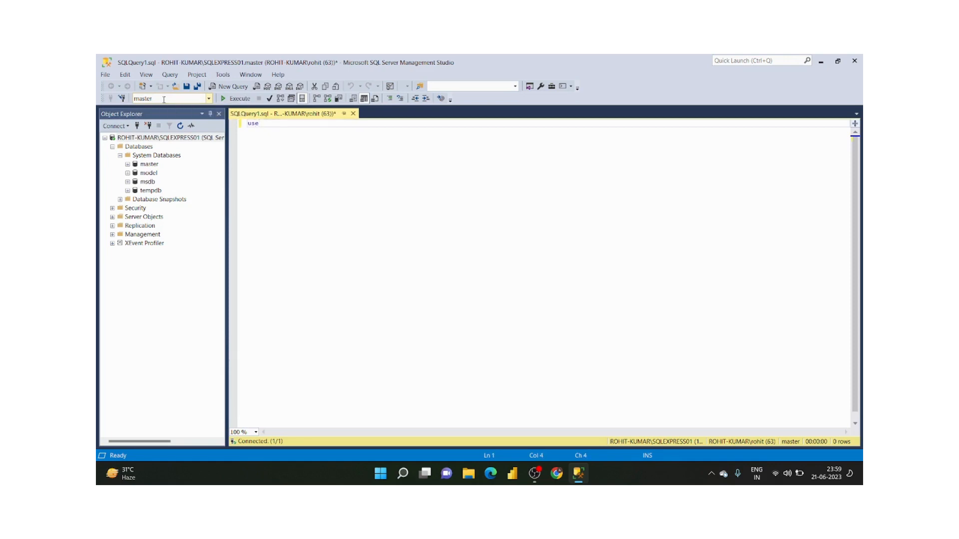
text( mod)
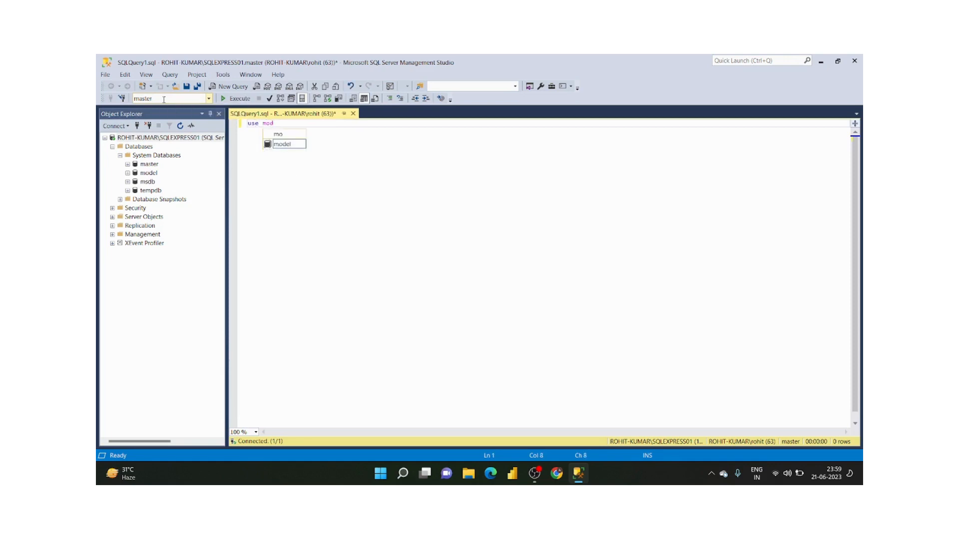
text(el;)
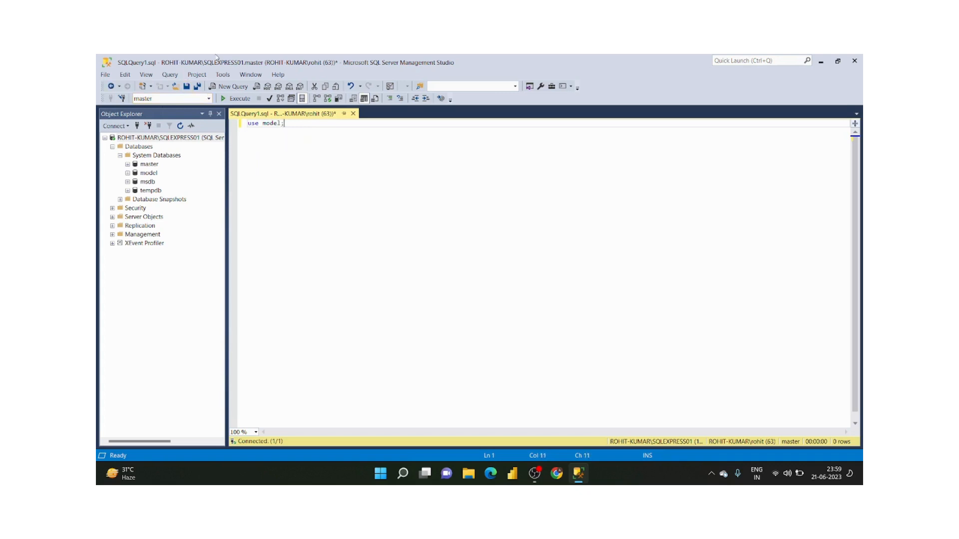
click(233, 100)
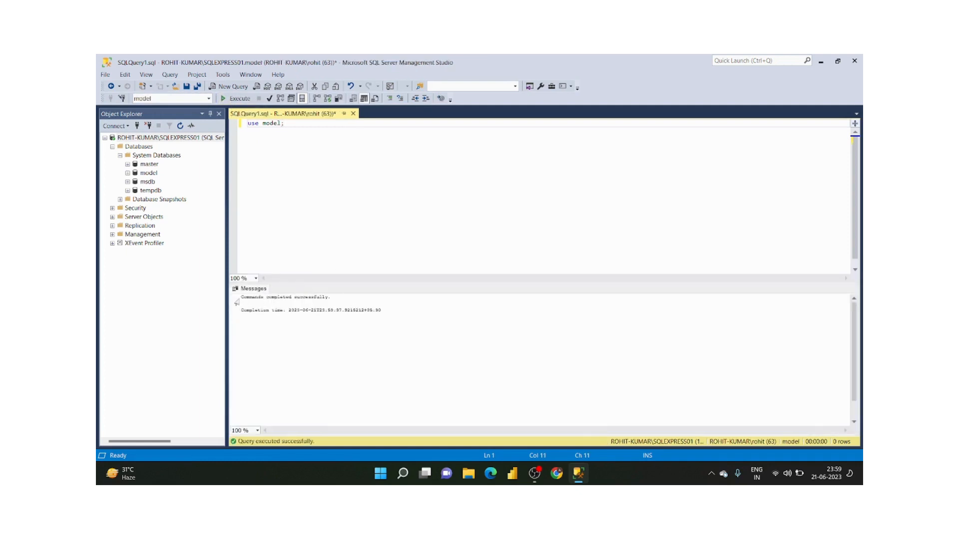
Examine the execution message and the query's current database after running the statement.
drag(241, 297, 241, 309)
drag(378, 309, 391, 321)
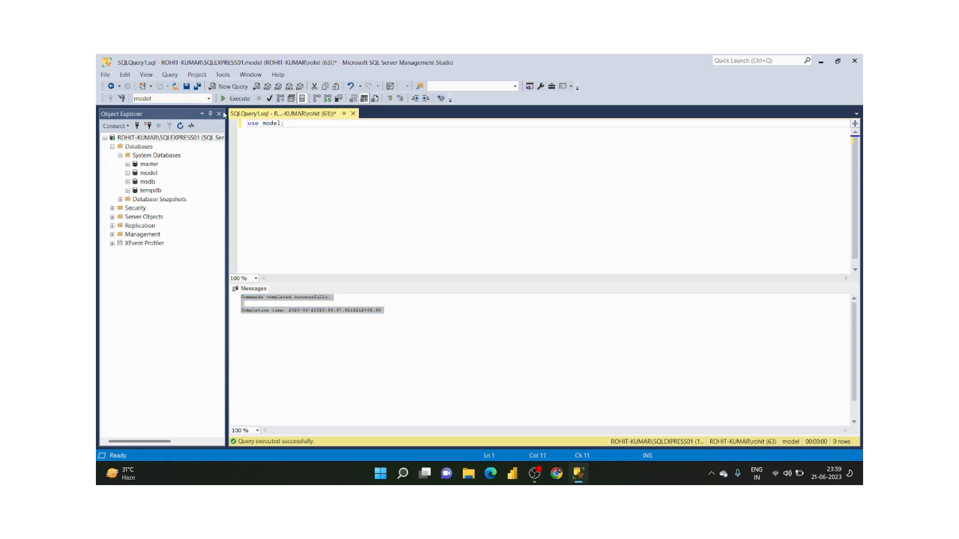
click(192, 99)
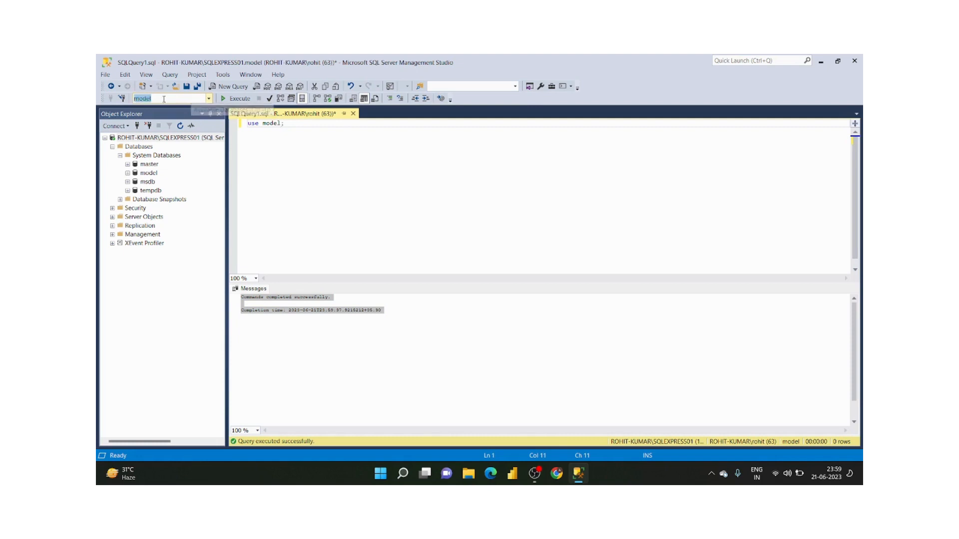
Add the statement "use master;" on a new line below "use model;" and execute the query.
click(285, 124)
key(Return)
text(u)
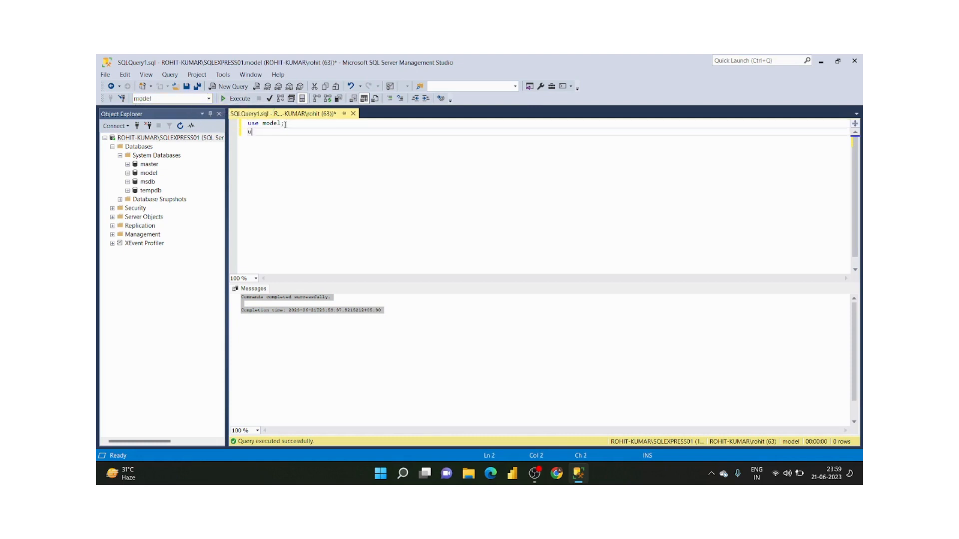
text(se m)
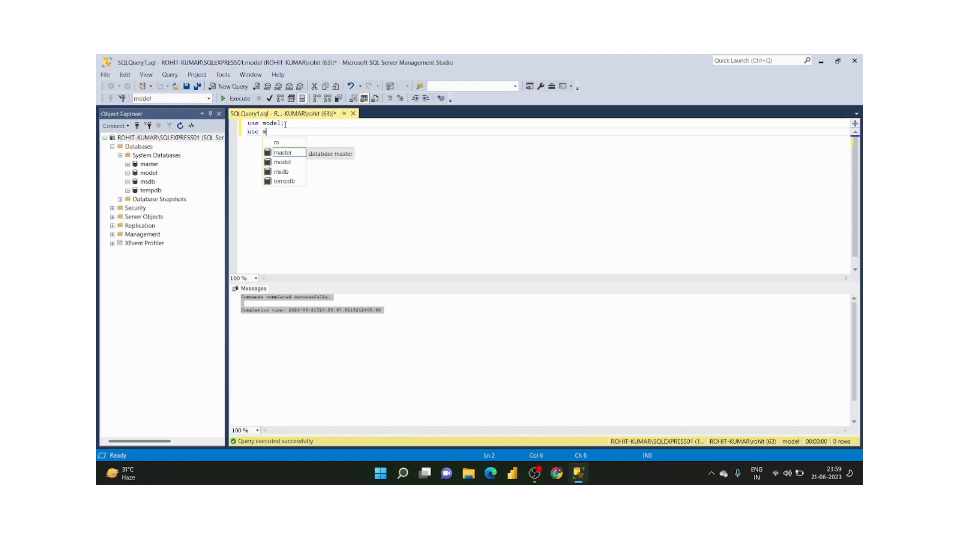
key(Tab)
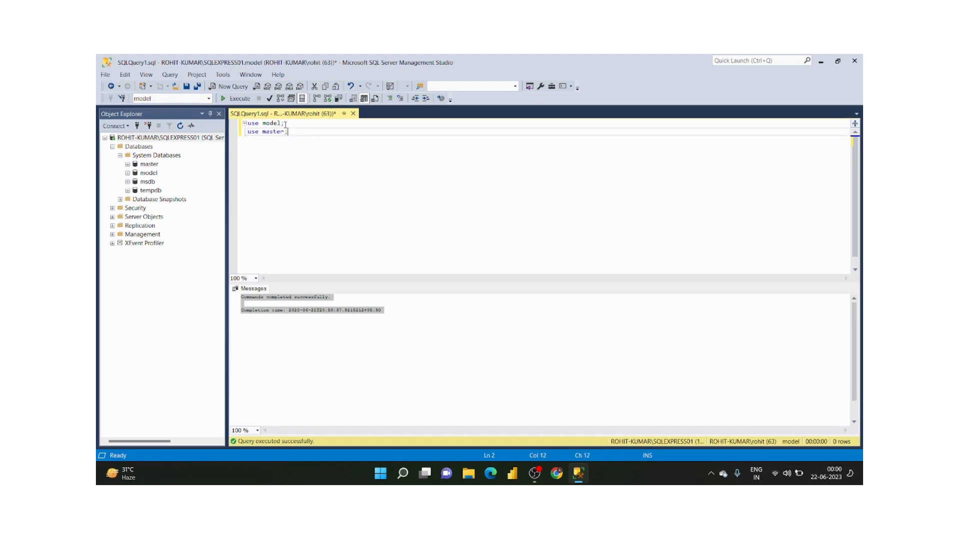
click(238, 99)
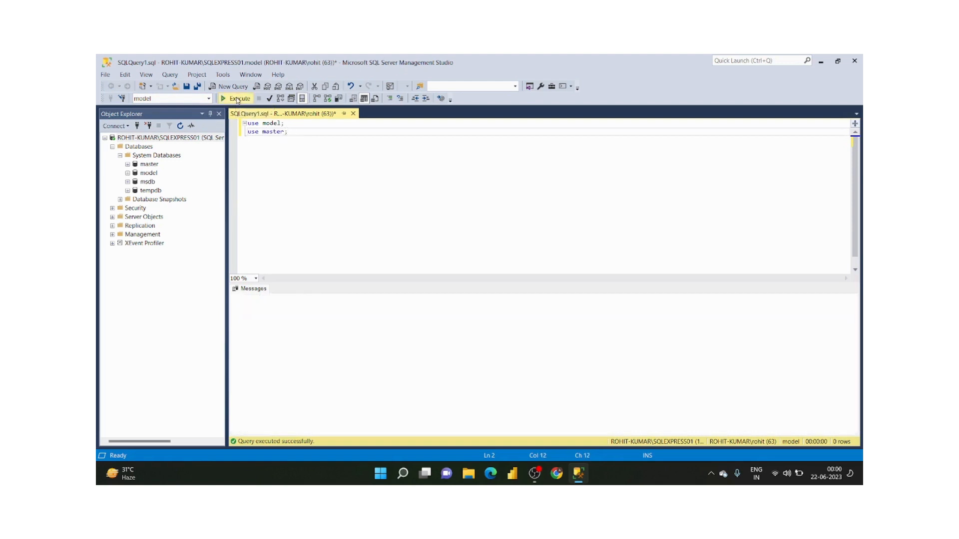